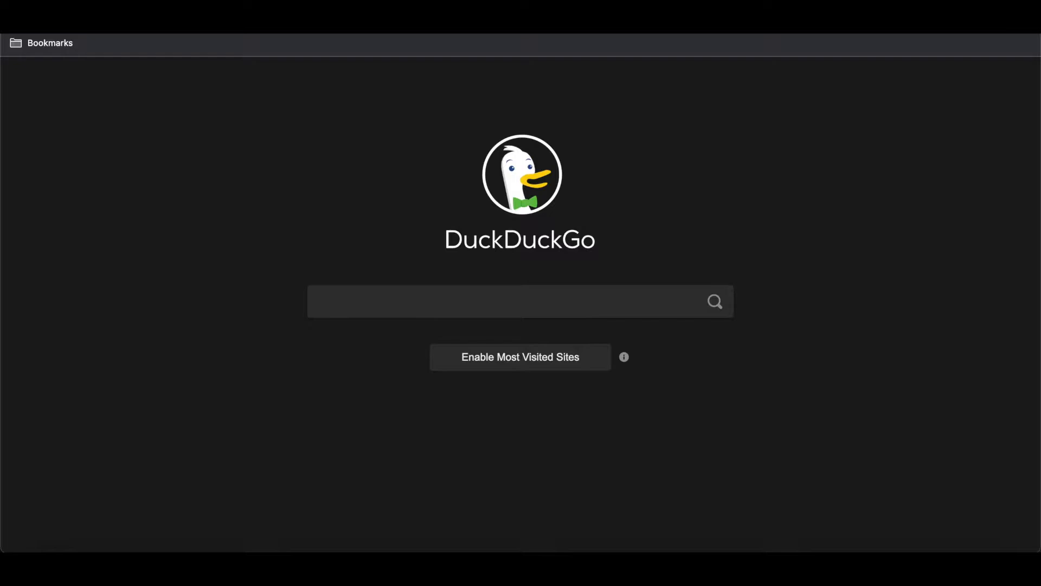
Load note.new from the Brave address bar to get a blank Keep note
text(note.)
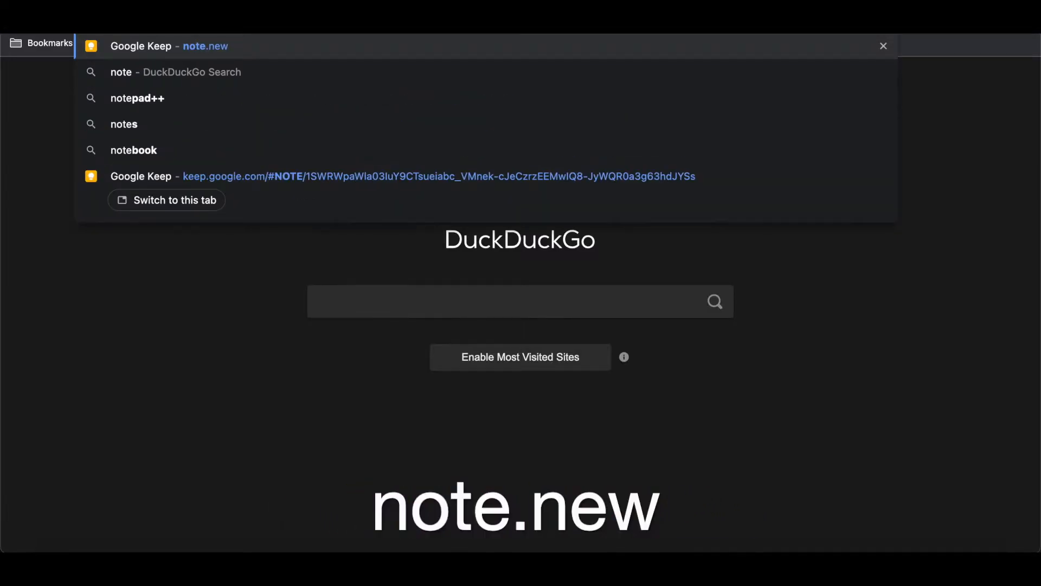
text(new)
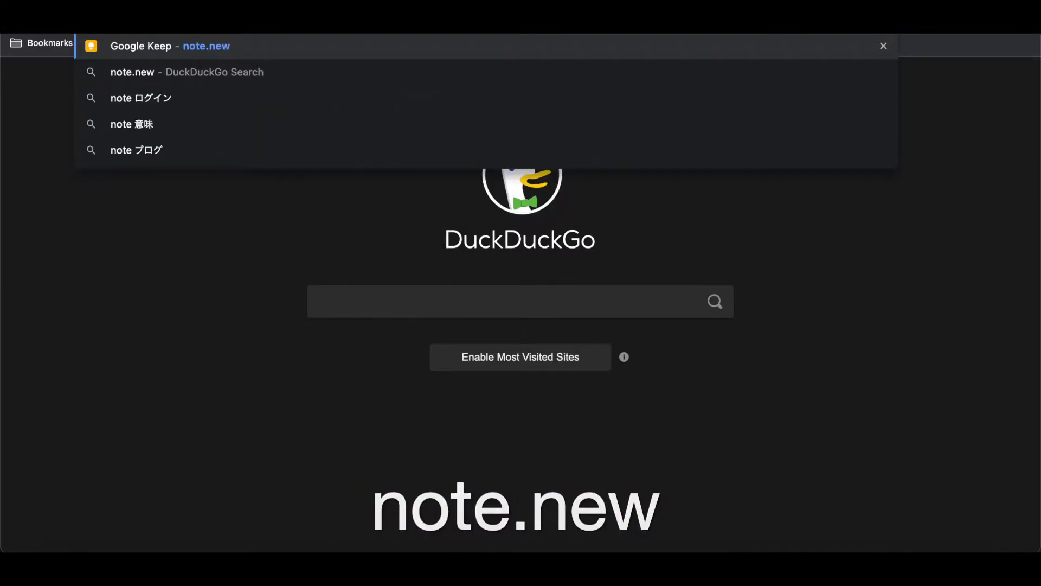
key(Return)
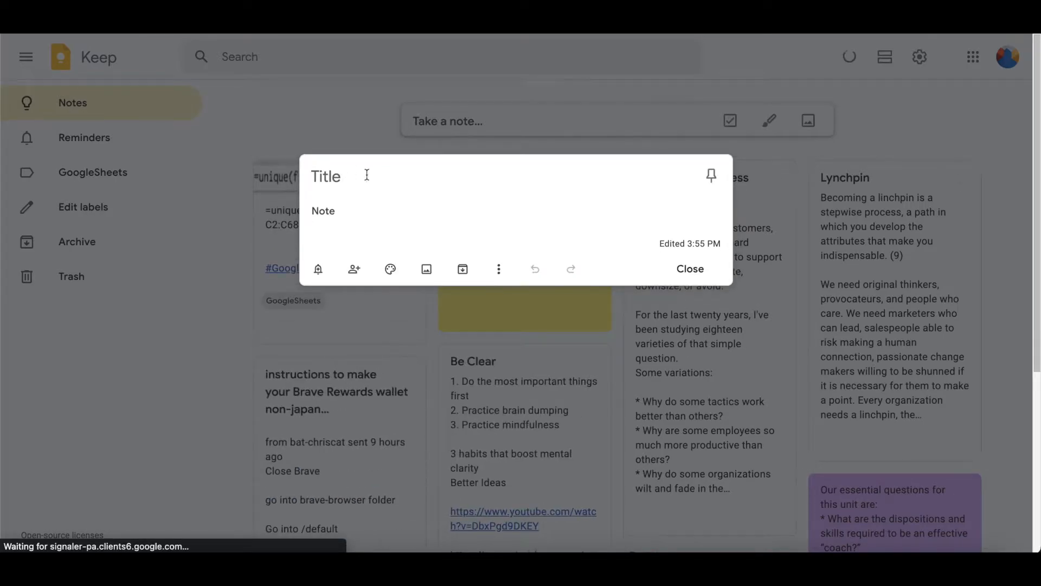
Write a note titled 'Title' with body 'note' and attach a screenshot image
text(Title)
key(Return)
text(note)
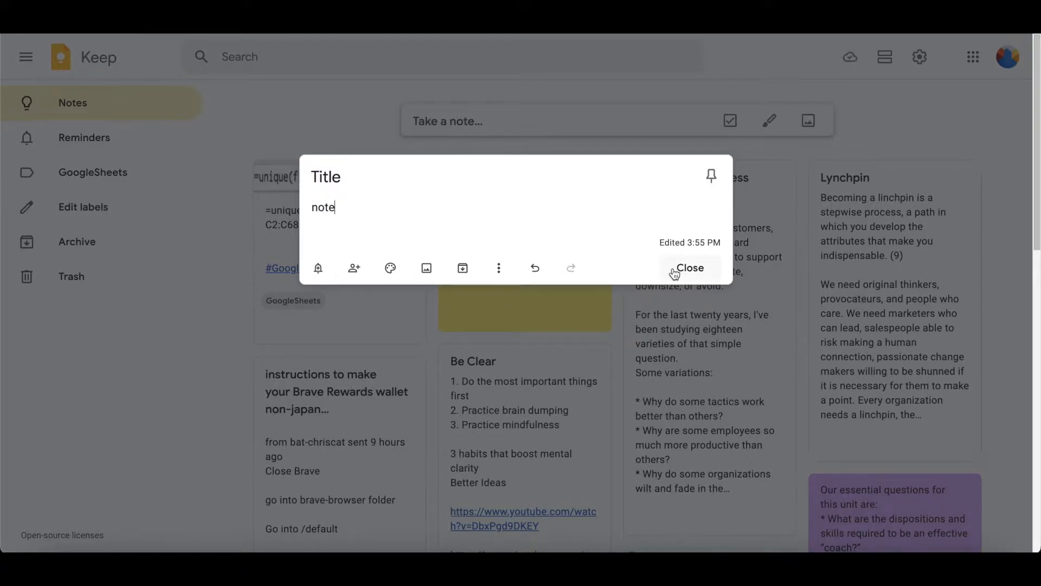
click(425, 276)
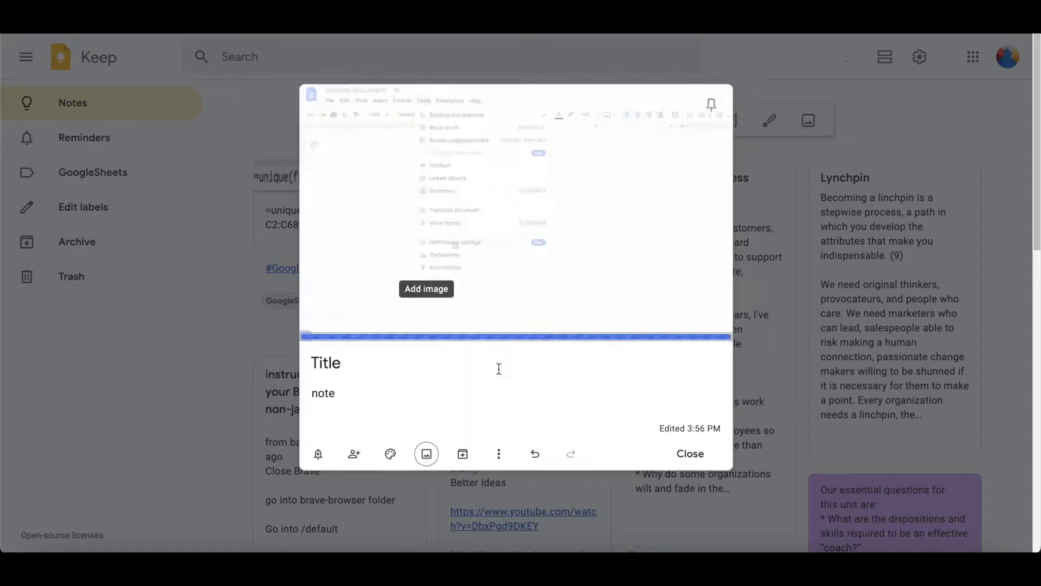
Add a drawing to the note and bring up the pen colour and size choices
click(499, 453)
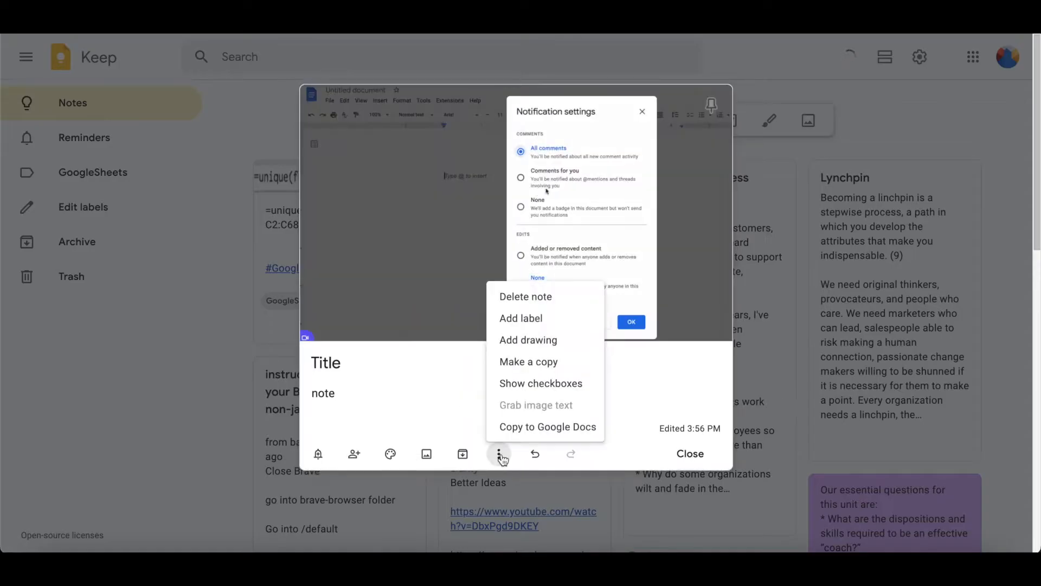
click(548, 339)
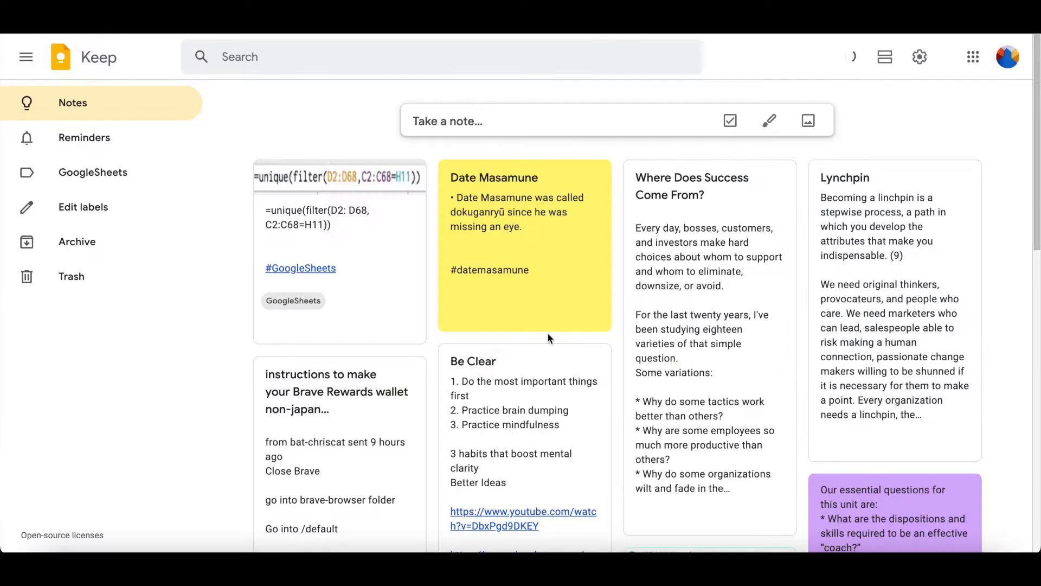
click(165, 64)
Draw two yellow loops, then a red L-shaped stroke through them
click(127, 90)
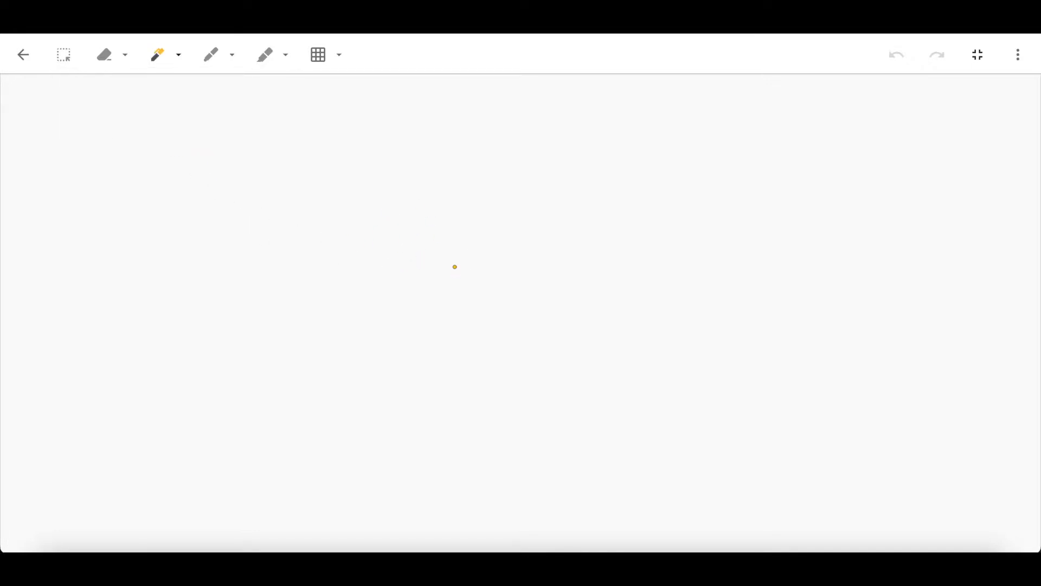
mouse_move(381, 284)
mouse_down()
mouse_move(372, 170)
mouse_move(346, 220)
mouse_up()
mouse_move(509, 212)
mouse_down()
mouse_move(423, 249)
mouse_move(441, 275)
mouse_up()
click(210, 55)
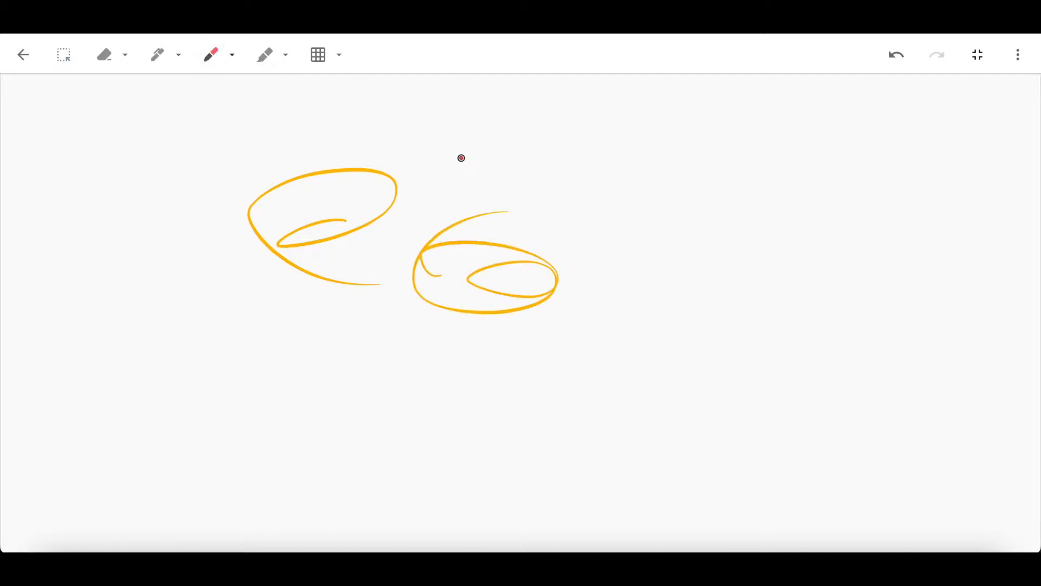
drag(461, 158, 451, 409)
Write the word 'Write' with the yellow highlighter
click(266, 55)
drag(569, 154, 623, 135)
mouse_move(653, 190)
mouse_down()
mouse_move(666, 164)
mouse_move(685, 207)
mouse_move(725, 179)
mouse_up()
click(681, 153)
mouse_move(714, 131)
mouse_down()
mouse_move(714, 214)
mouse_move(747, 193)
mouse_move(770, 214)
mouse_up()
Return to the note and delete both the screenshot and the drawing
click(24, 56)
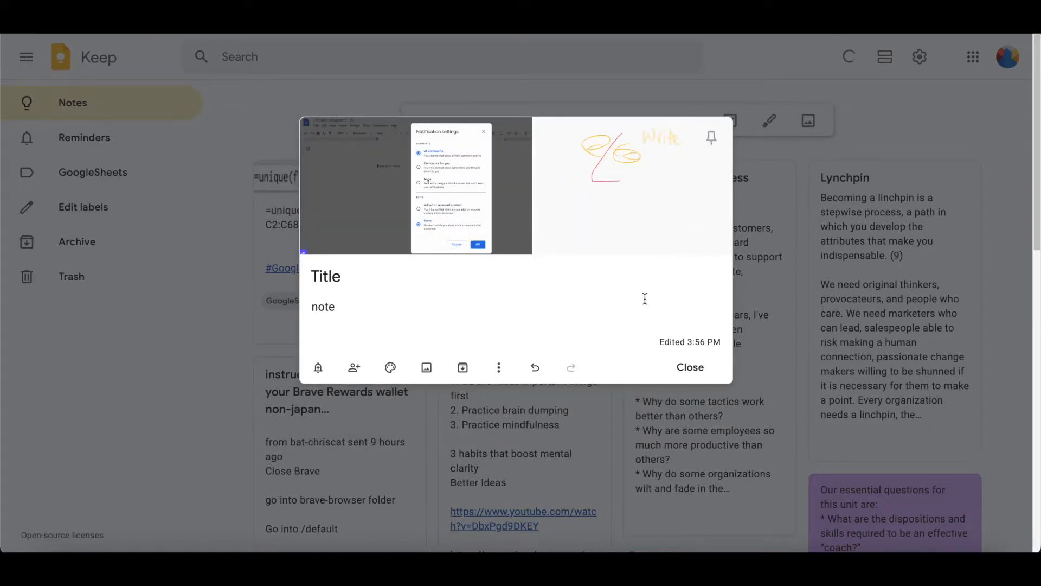
click(519, 240)
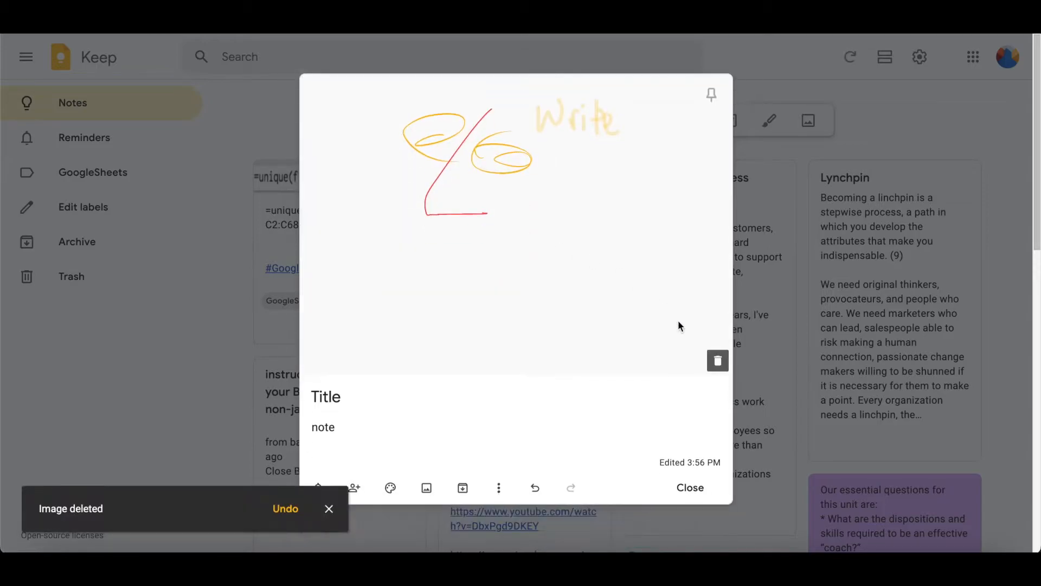
click(718, 360)
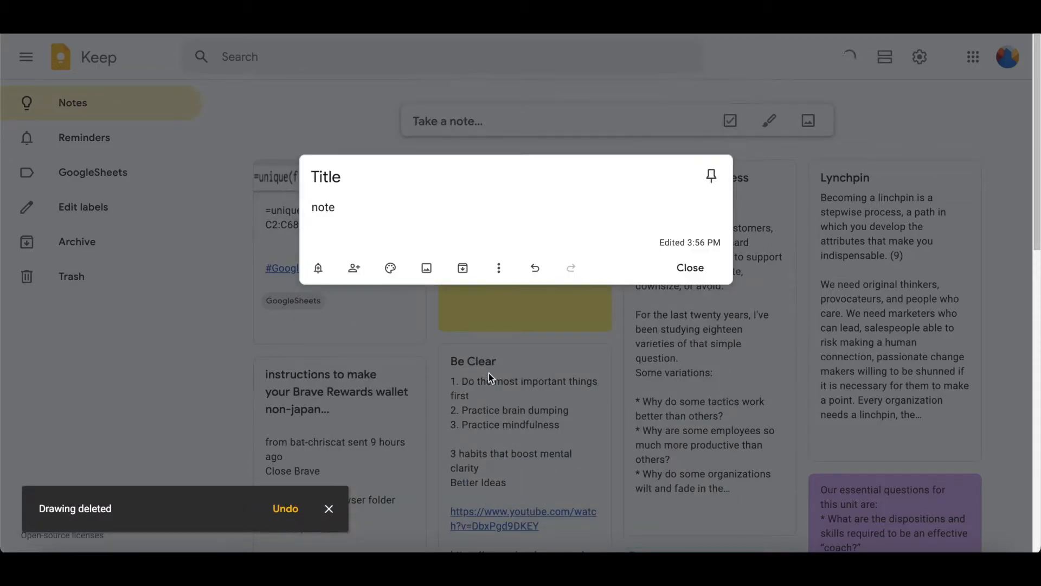
click(700, 271)
click(326, 211)
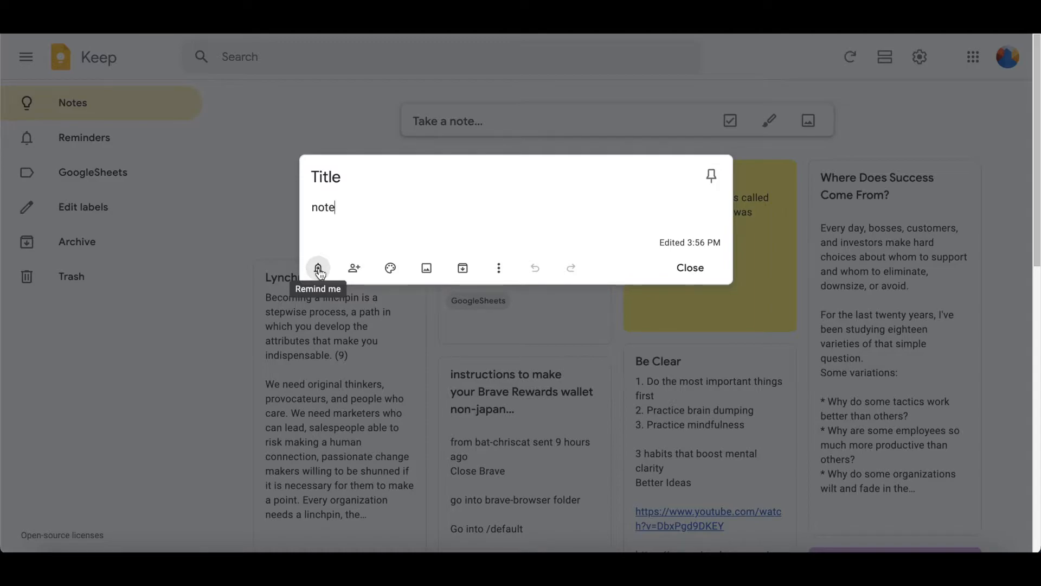
click(319, 270)
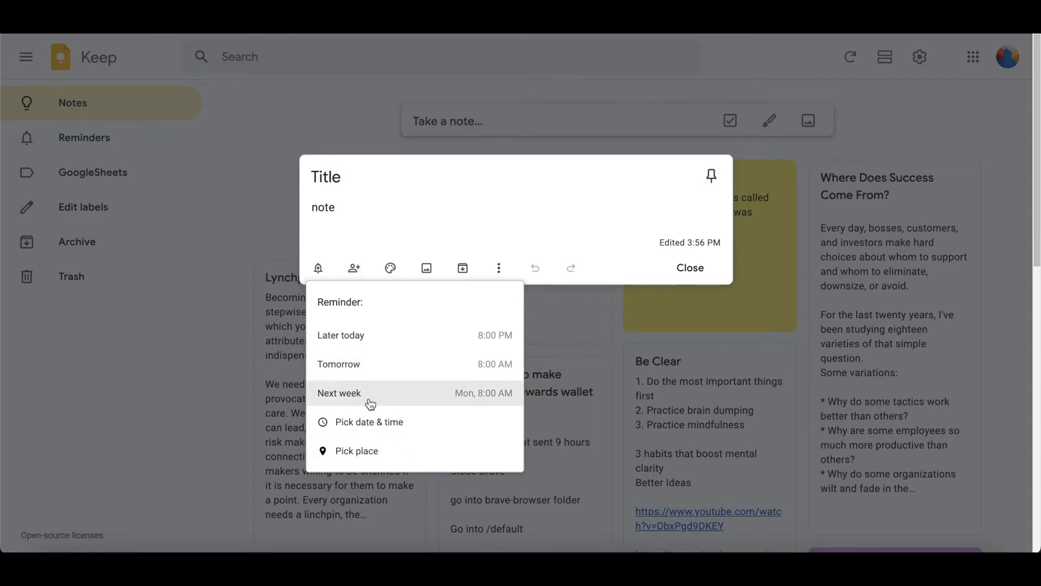
click(376, 434)
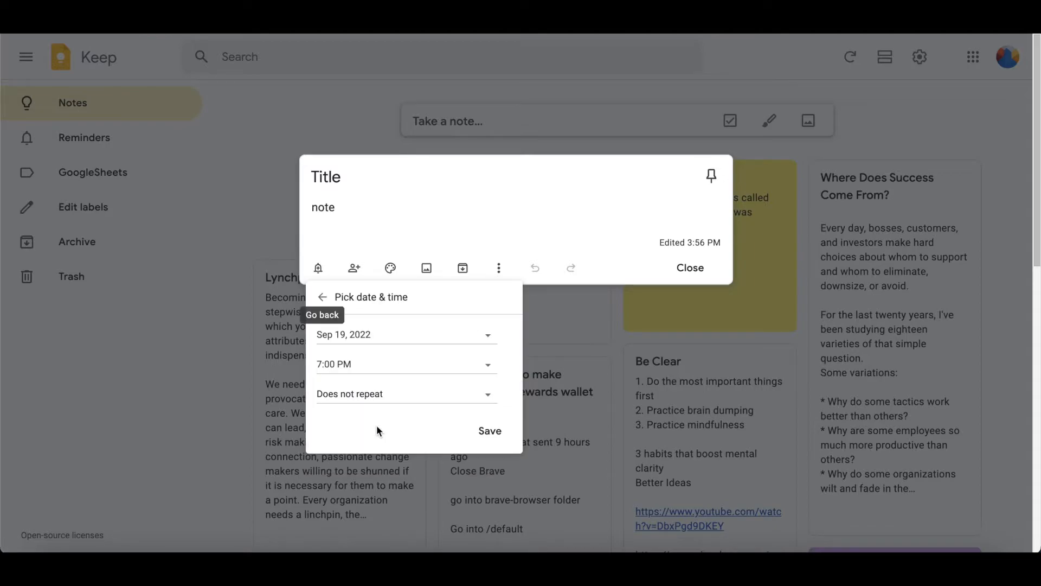
click(324, 298)
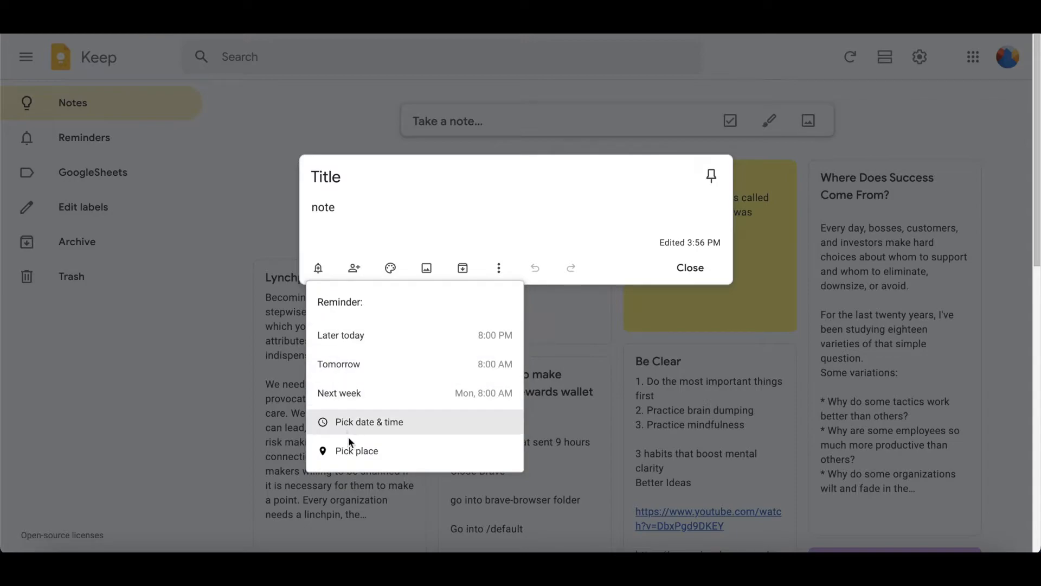
click(351, 454)
click(356, 348)
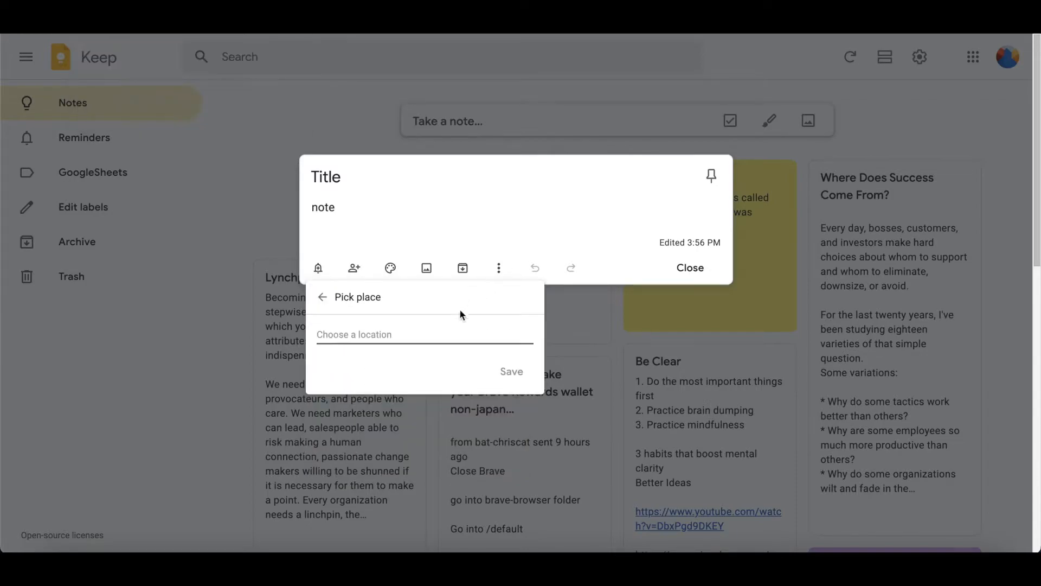
click(324, 298)
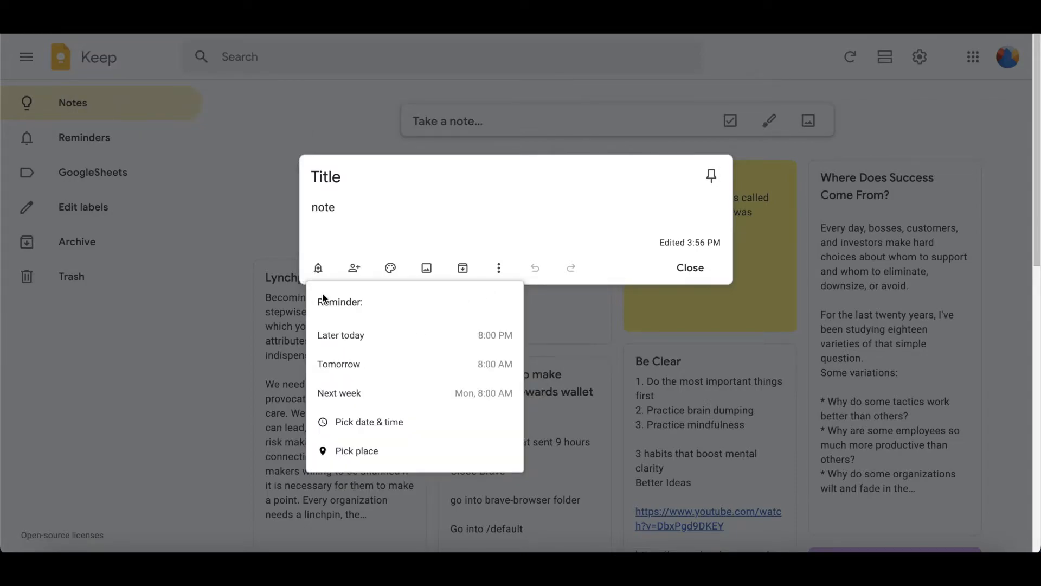
click(418, 223)
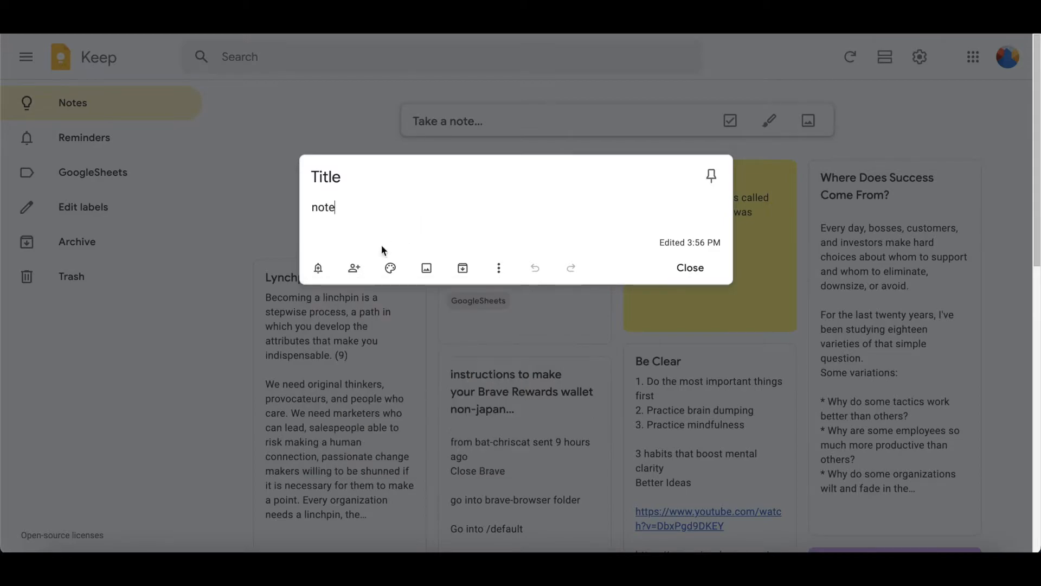
Enter a collaborator's e-mail for the Title note, cancel sharing, and open the yellow Date Masamune note
click(354, 267)
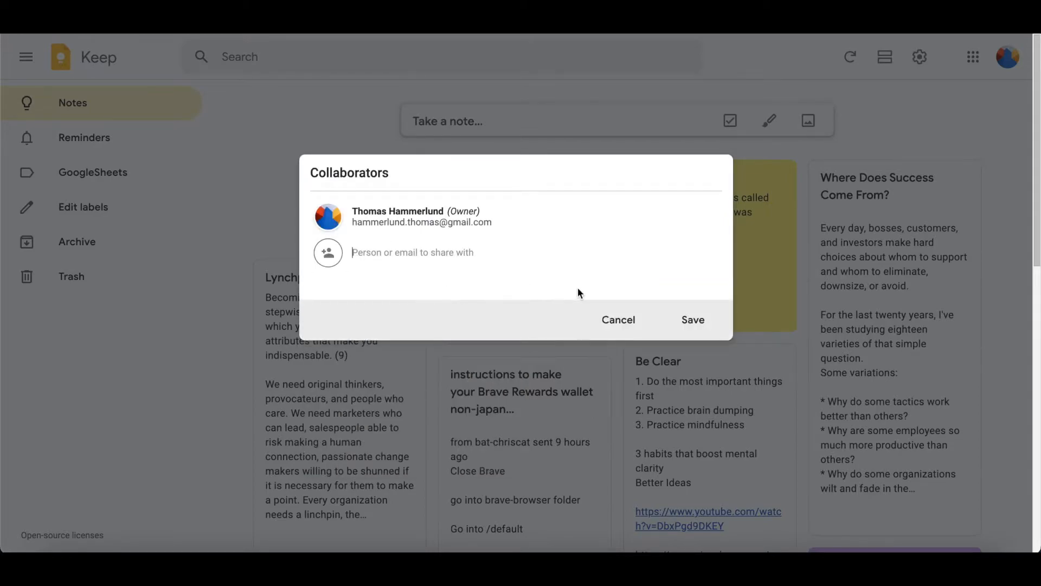
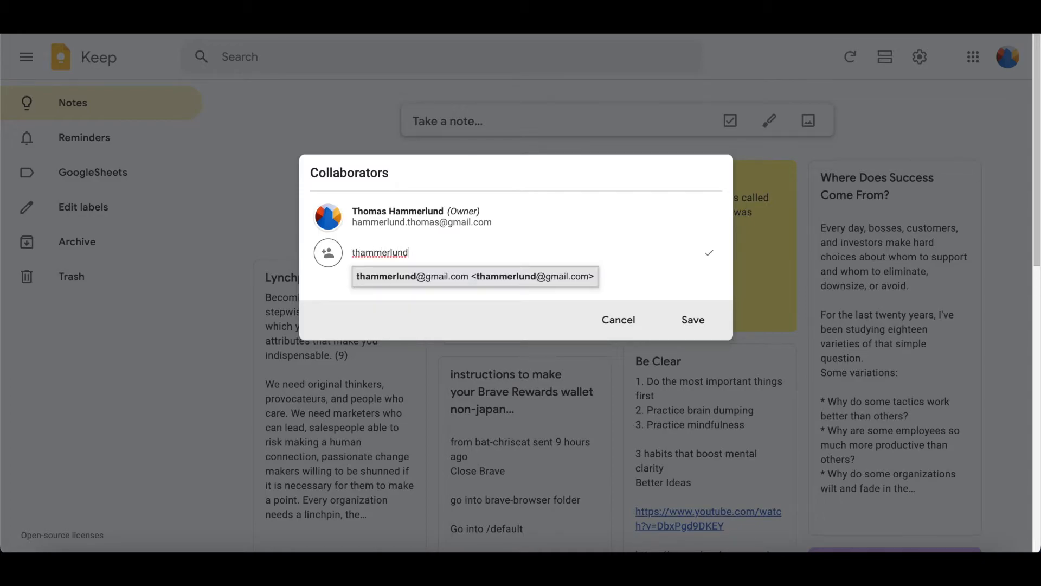
key(Escape)
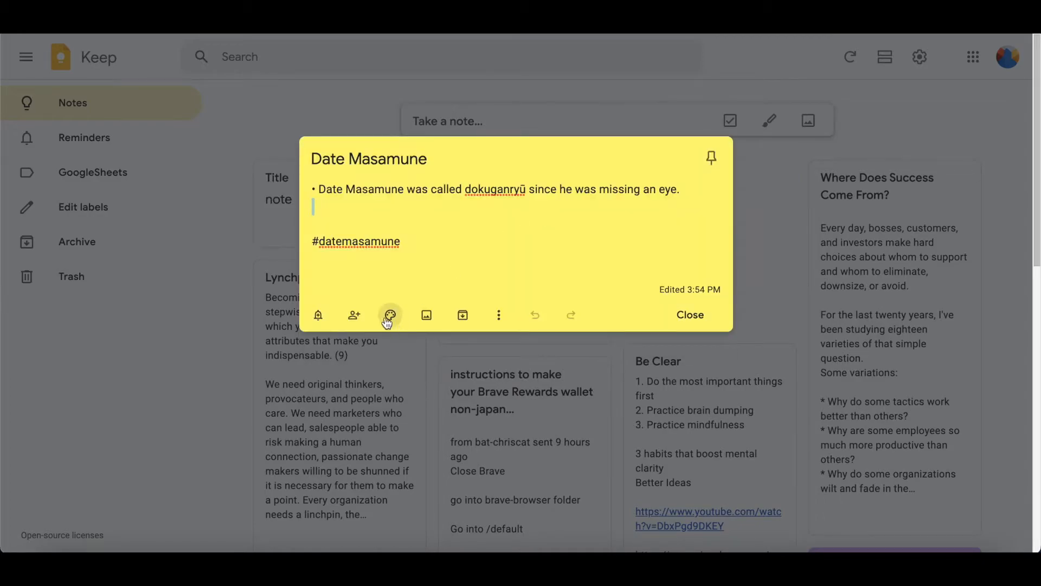
click(387, 317)
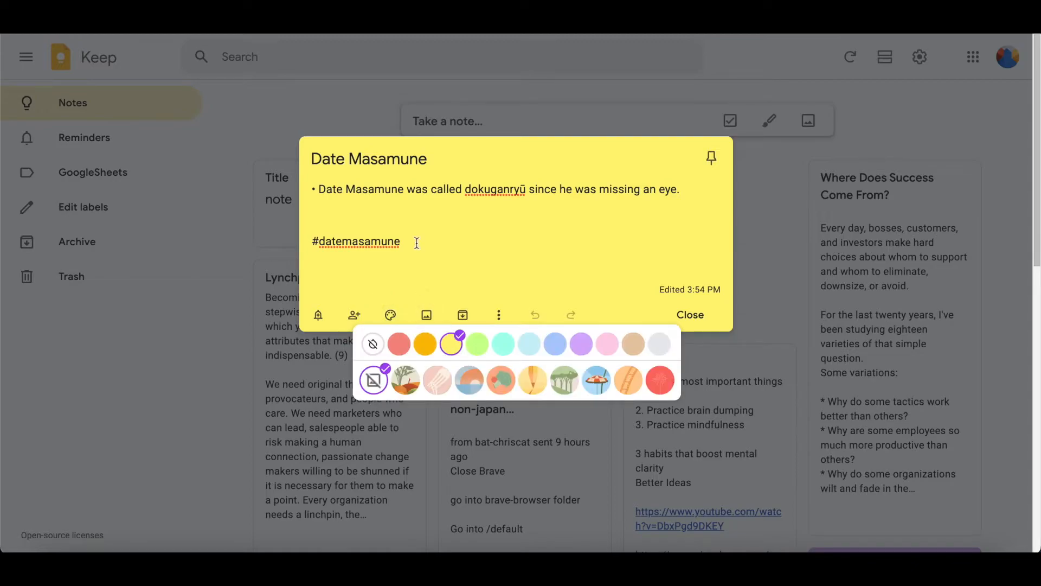
Select the 'Date Masamune' title text in the open note
triple_click(365, 165)
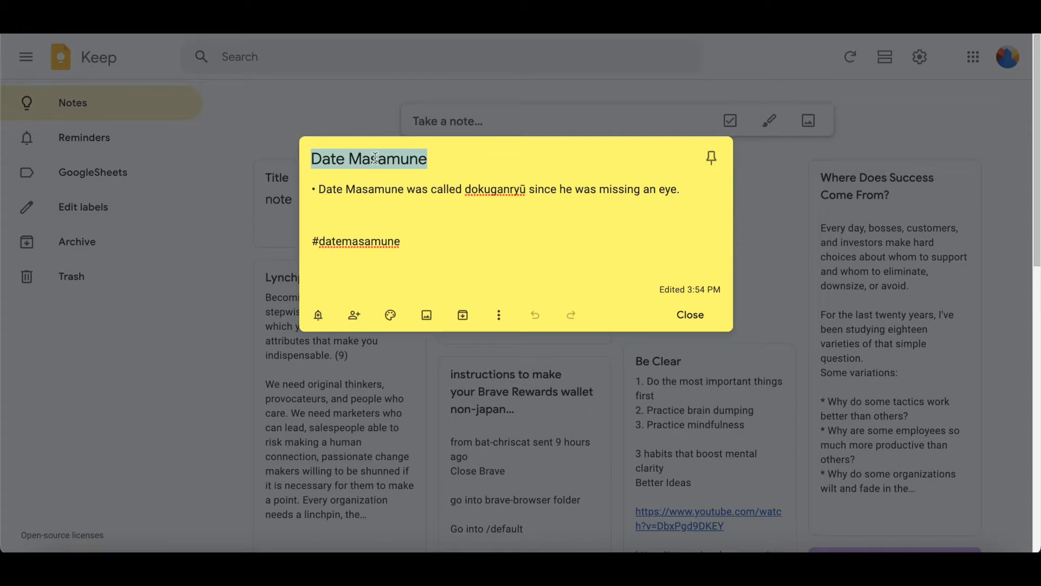
double_click(368, 159)
click(363, 159)
triple_click(366, 158)
Check the note's colour options, close it, and open the search panel
click(390, 314)
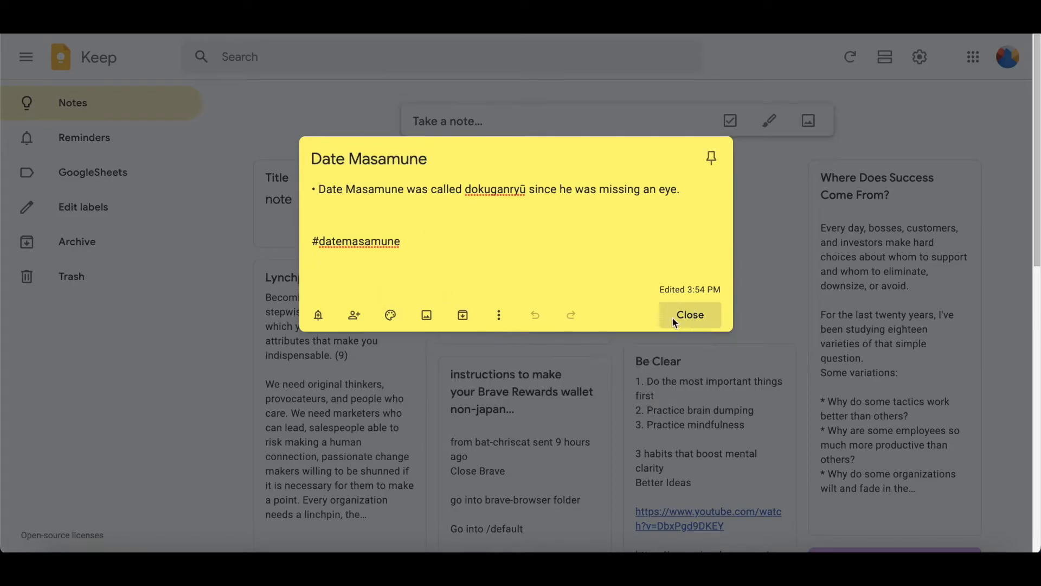
click(697, 317)
click(378, 58)
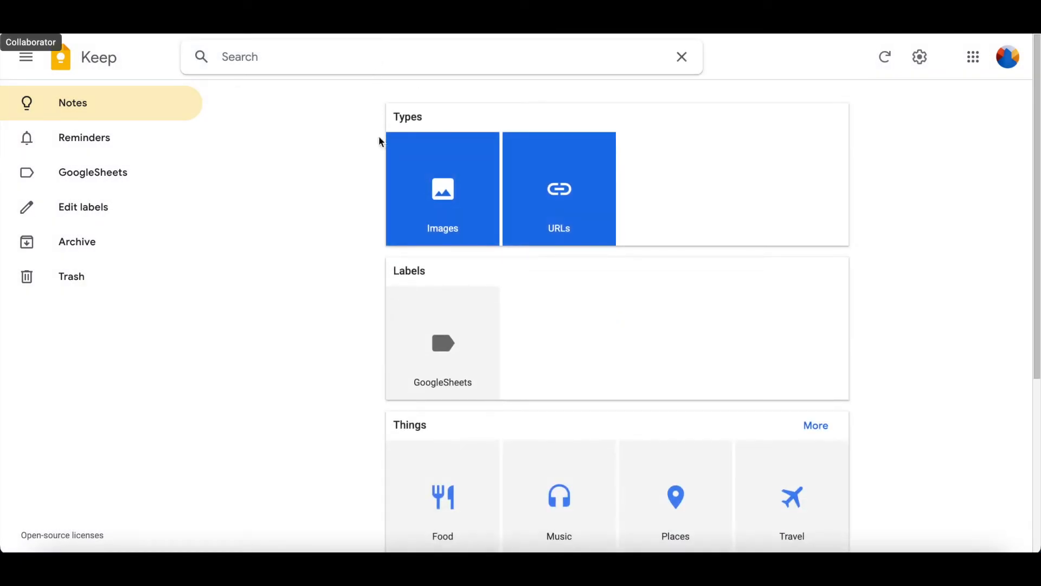
Filter notes to Yellow and open the Date Masamune note at its #datemasamune tag
scroll(418, 317, down, 5)
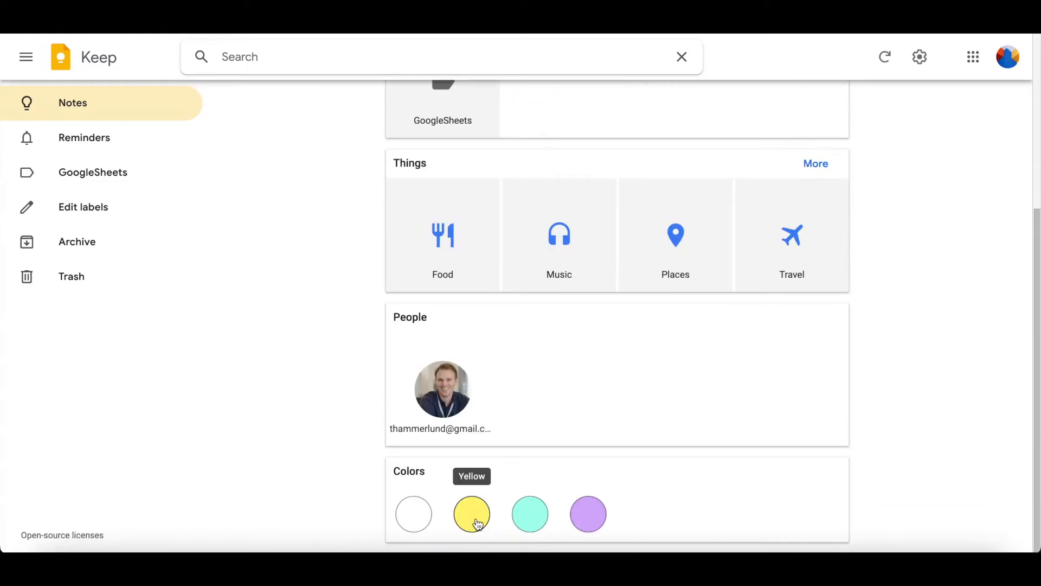
click(473, 518)
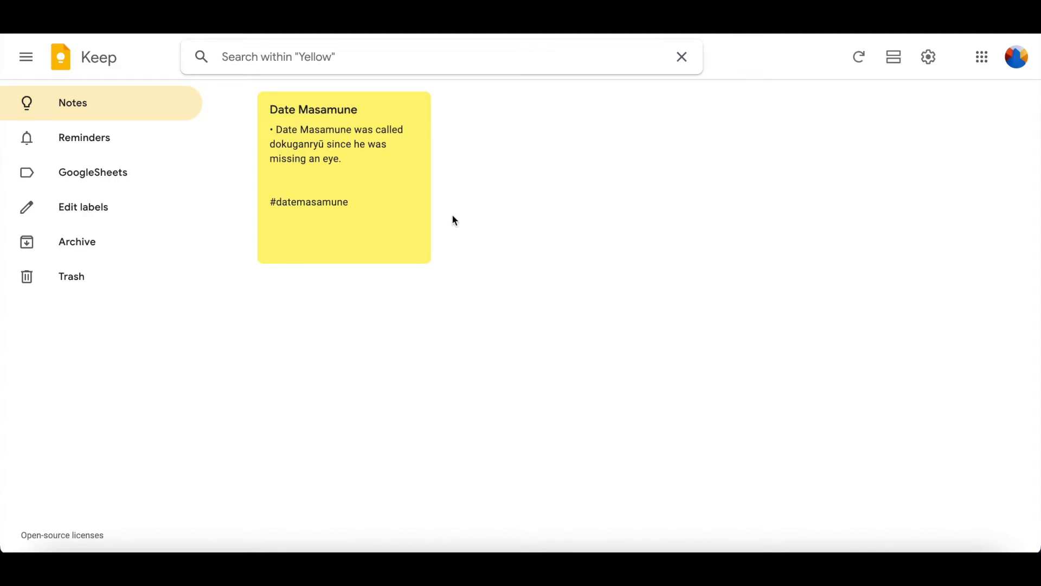
click(326, 120)
triple_click(392, 246)
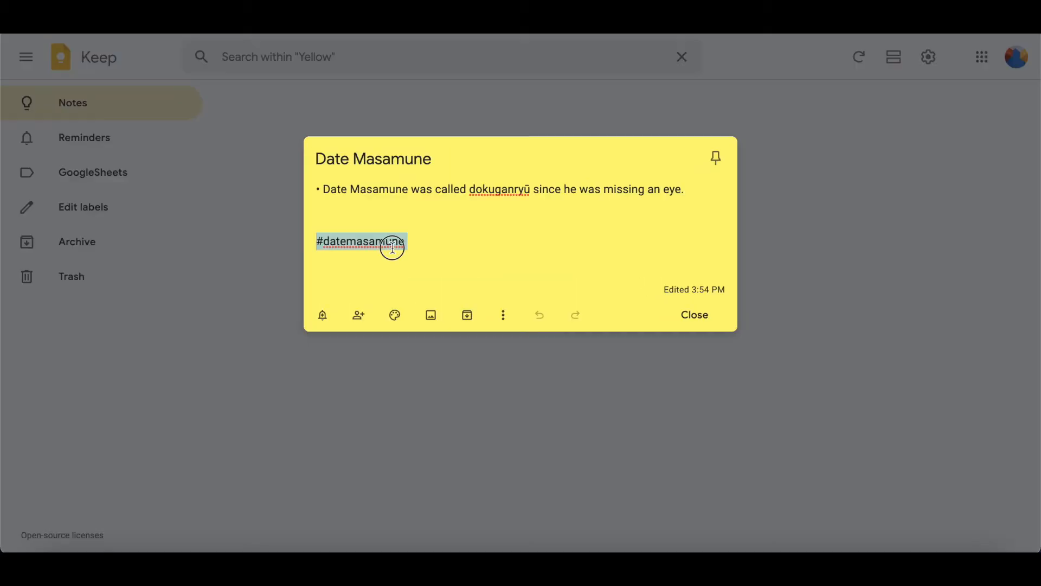
click(454, 245)
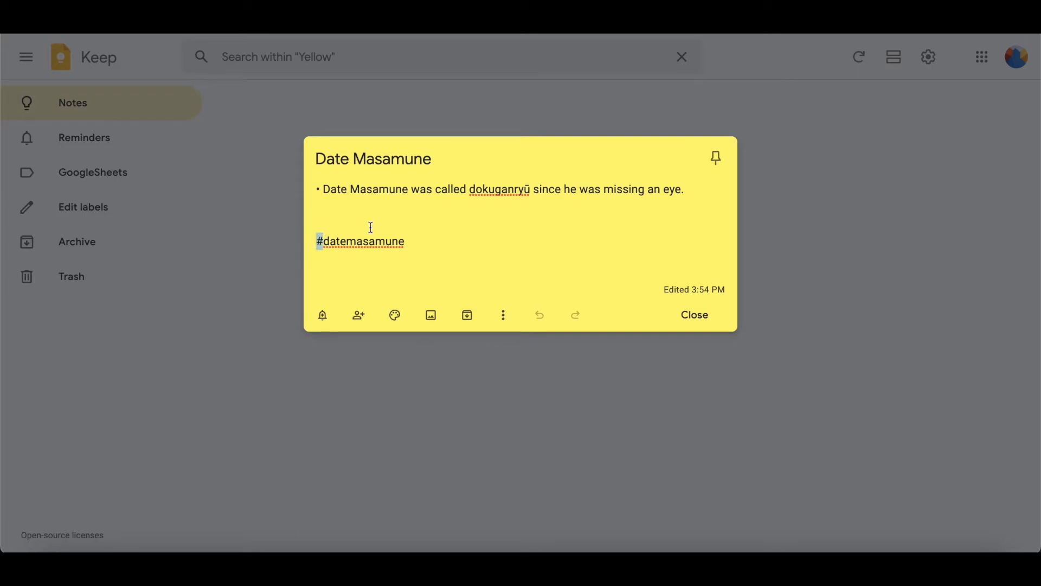
Close the note, return to all notes, and search for '#datem'
click(248, 157)
click(95, 56)
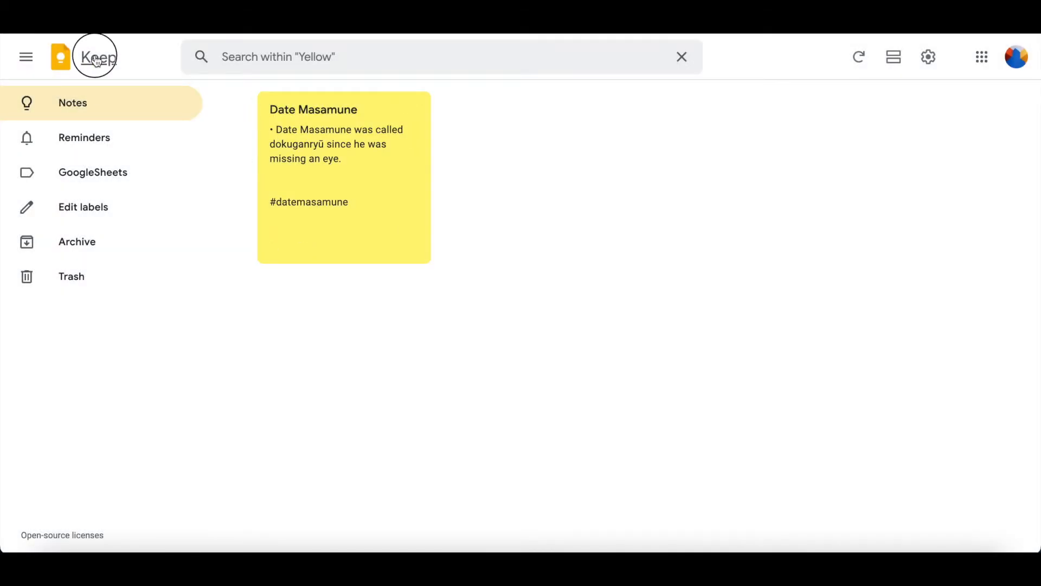
click(249, 54)
text(#datem)
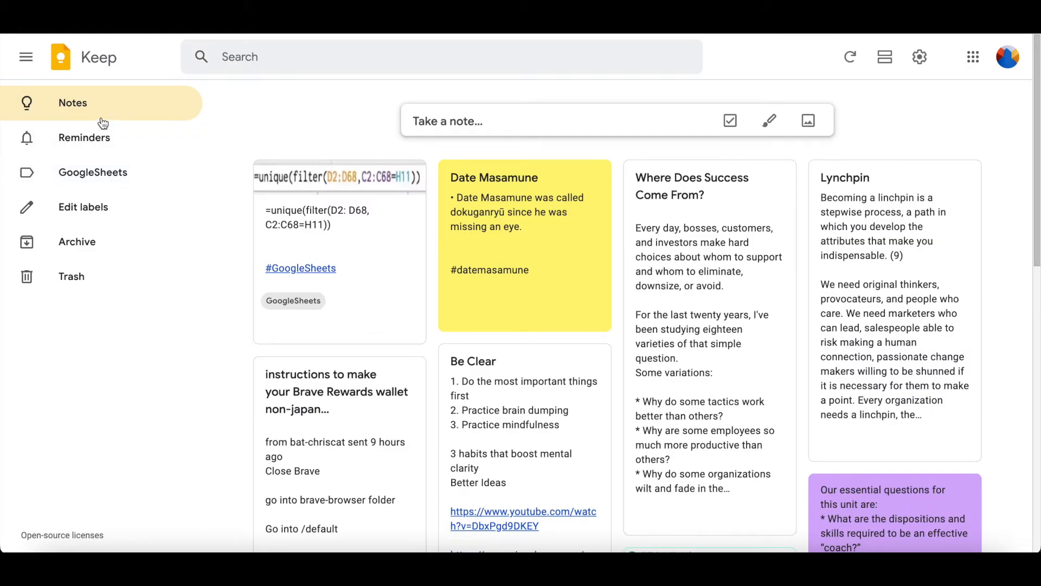
View the notes labelled GoogleSheets, then the notes in Trash
click(102, 176)
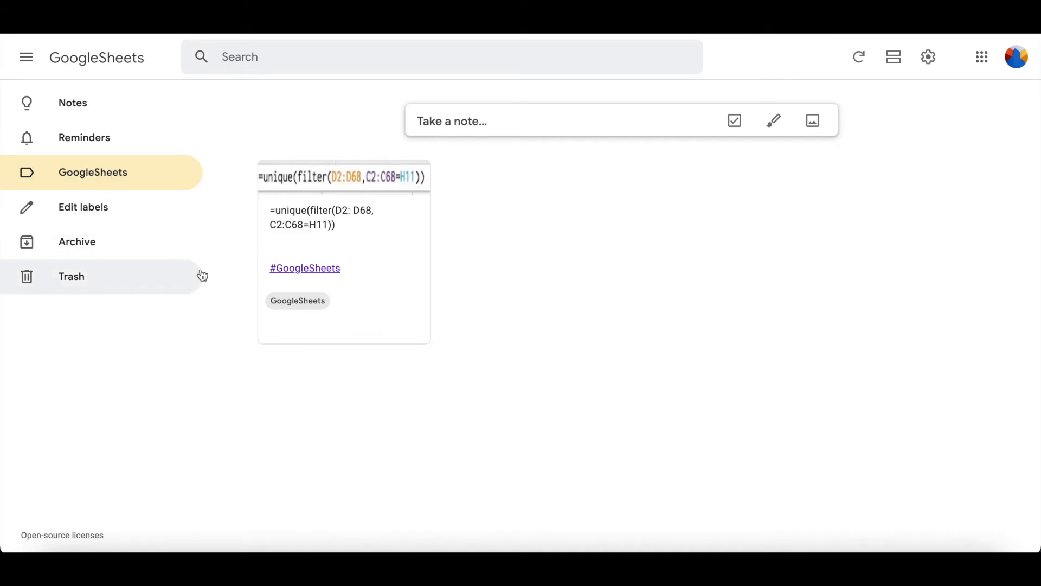
click(124, 272)
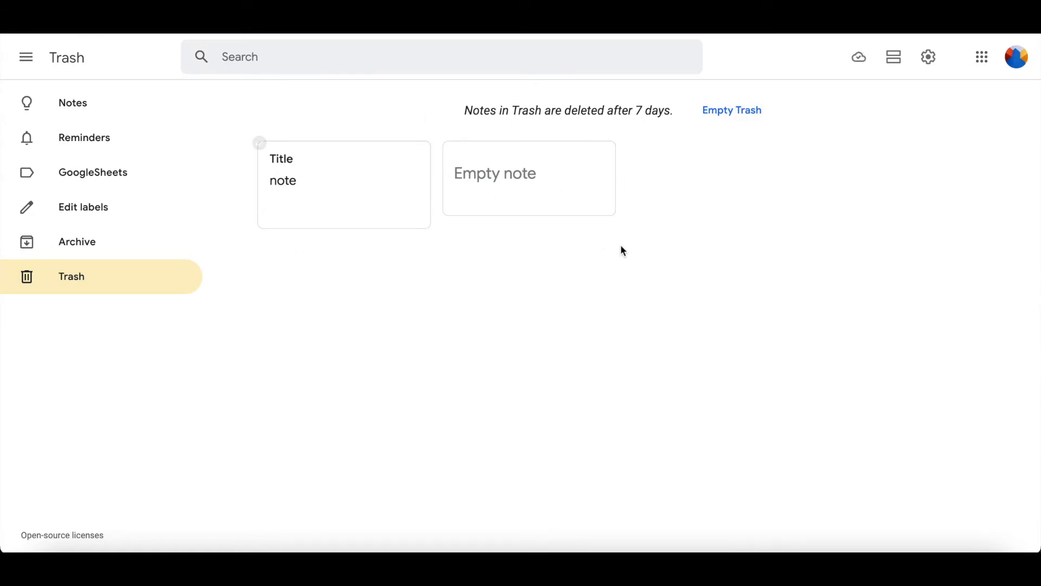
drag(670, 111, 606, 109)
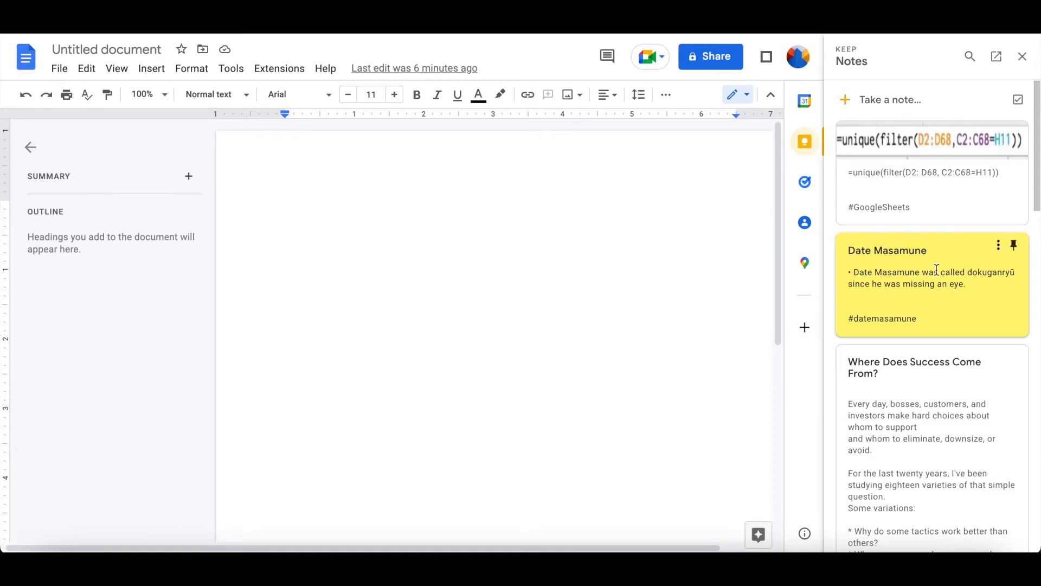
Toggle the Keep side panel and drag the Date Masamune note into the document
click(1023, 57)
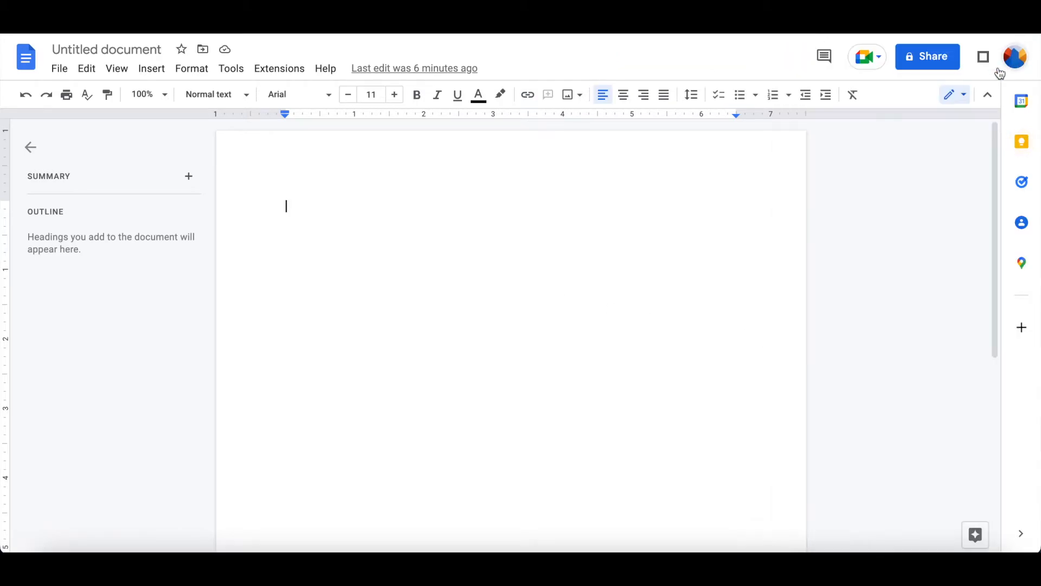
click(1023, 144)
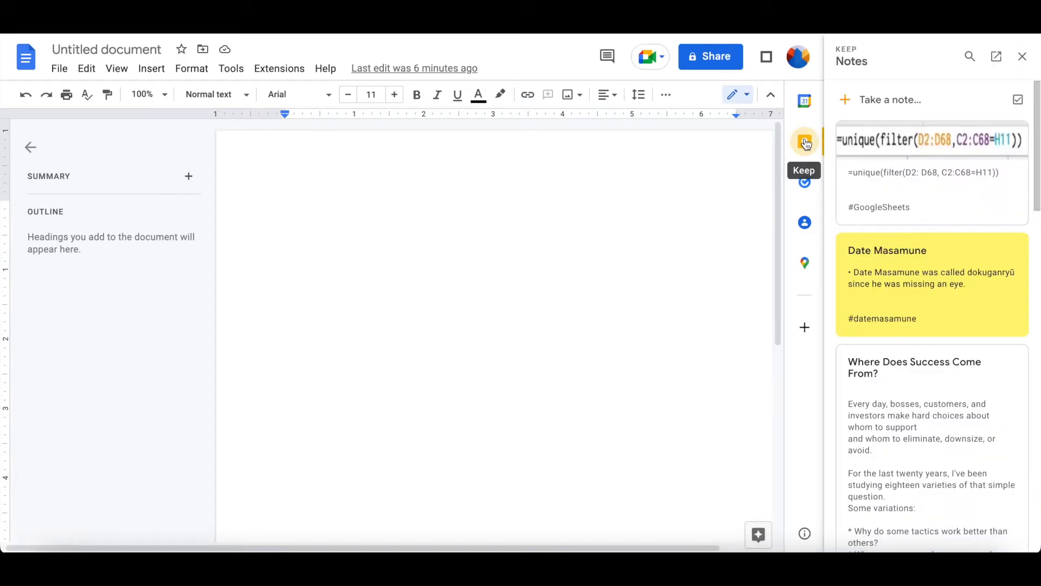
drag(994, 247, 251, 228)
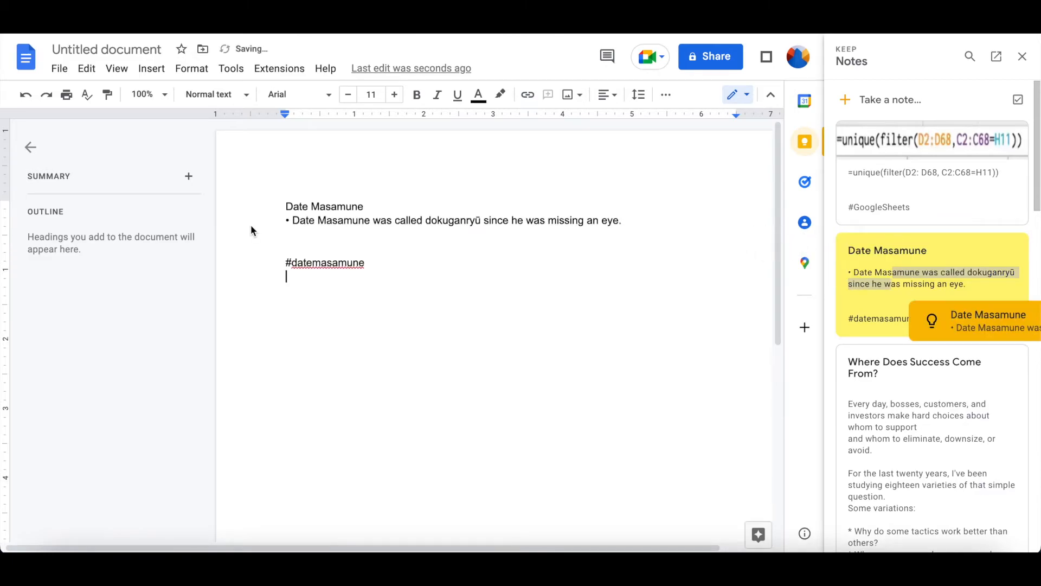
Select the inserted title and #datemasamune tag, then move to the empty line below
triple_click(366, 205)
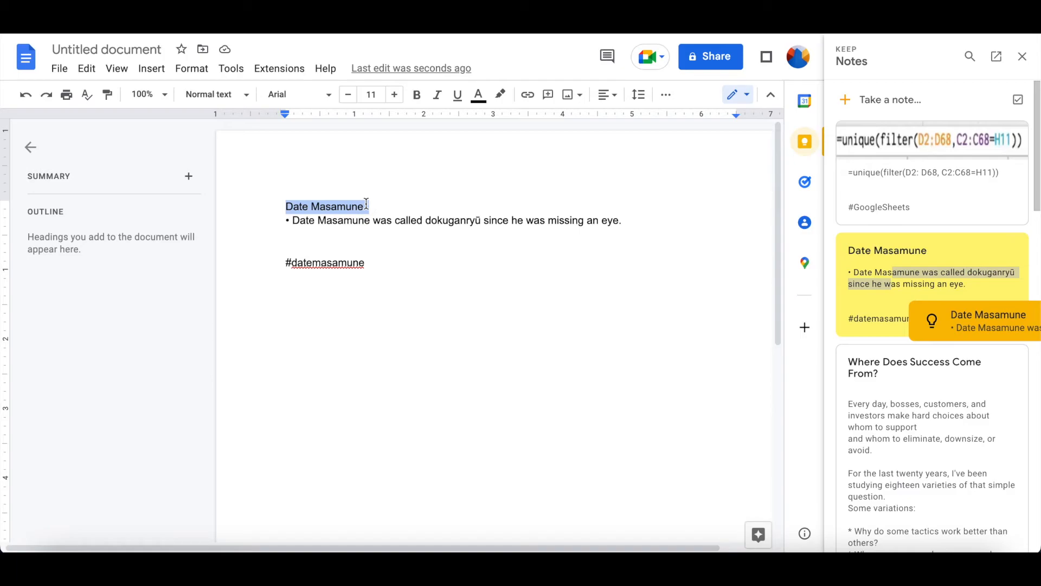
click(398, 262)
double_click(399, 262)
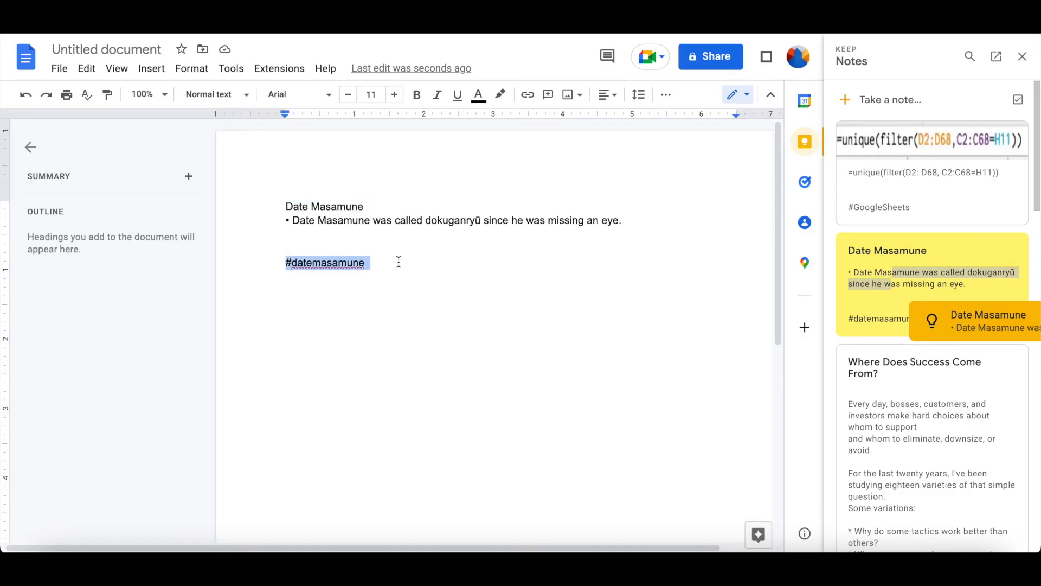
click(399, 262)
click(422, 301)
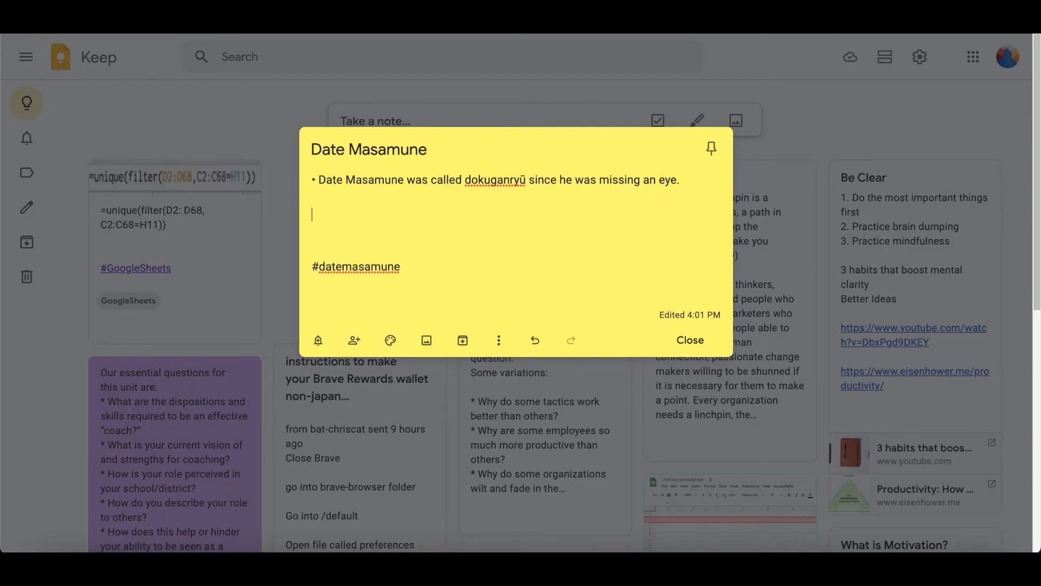
Add the line '*when I write my note' to the Date Masamune note
text(*)
text(when I write my)
text( note)
key(Return)
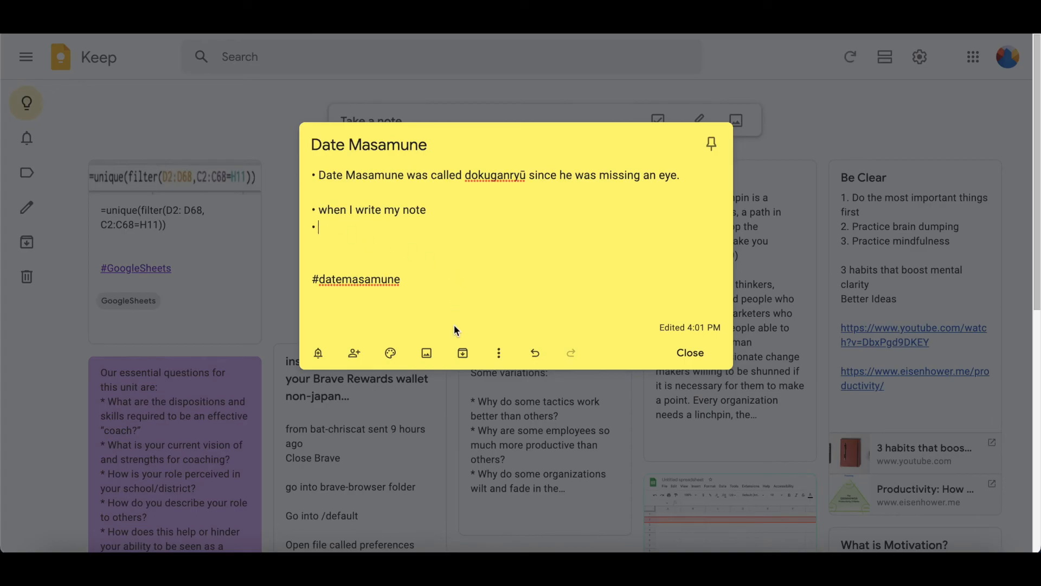
click(352, 240)
Turn on Show checkboxes for the note and close it
click(503, 353)
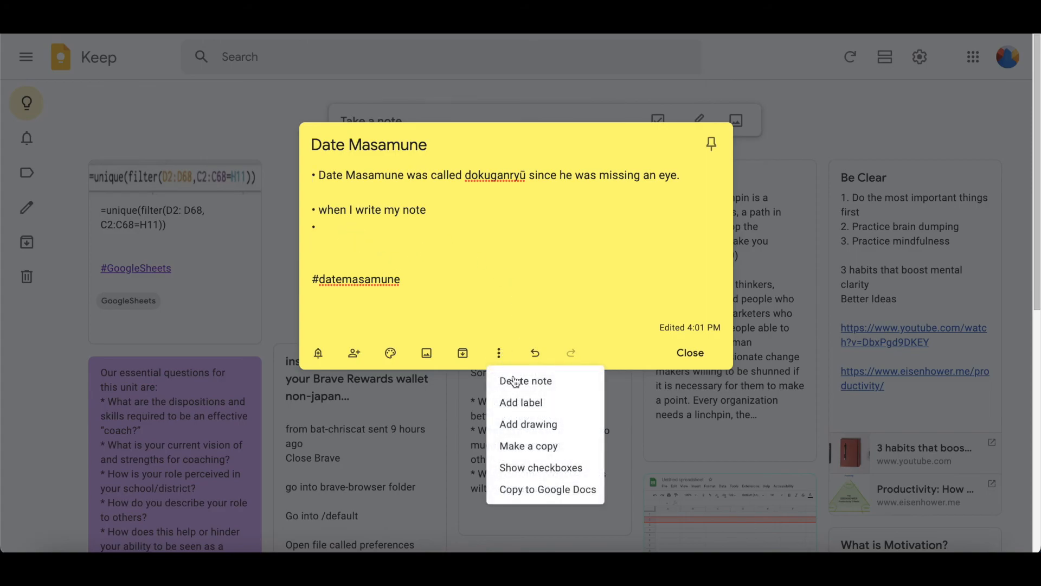
click(529, 468)
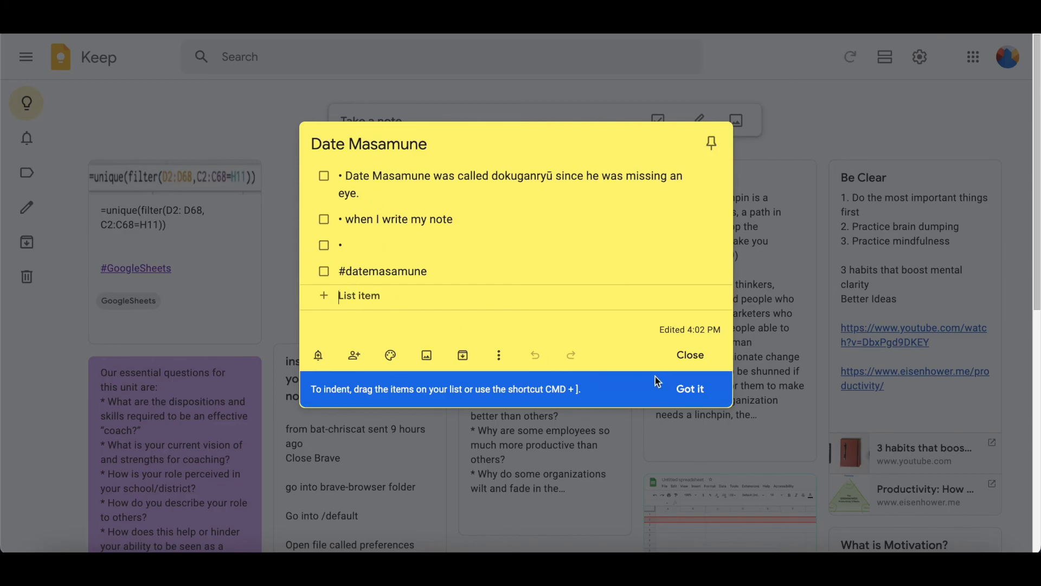
click(691, 354)
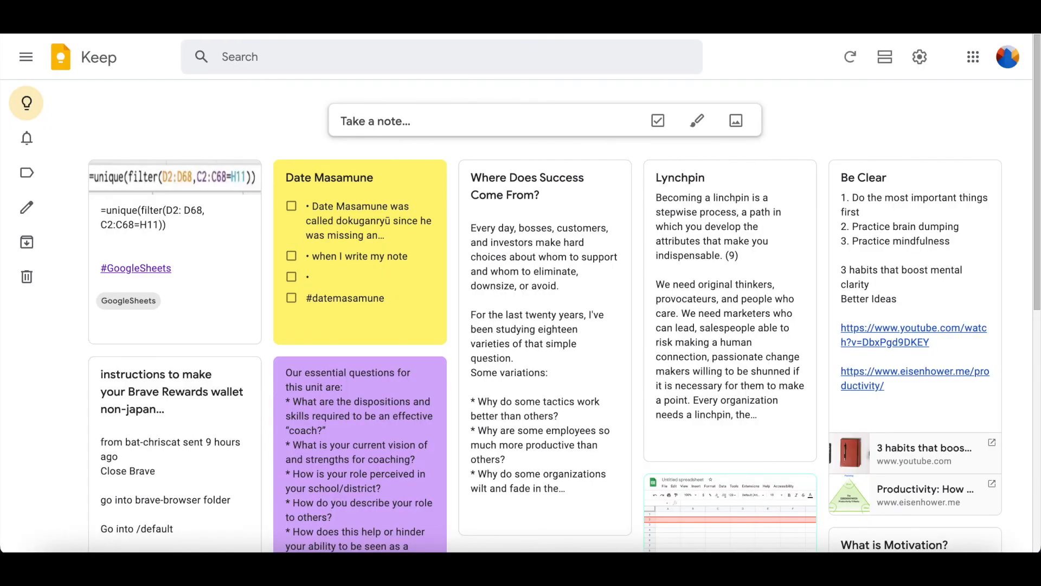